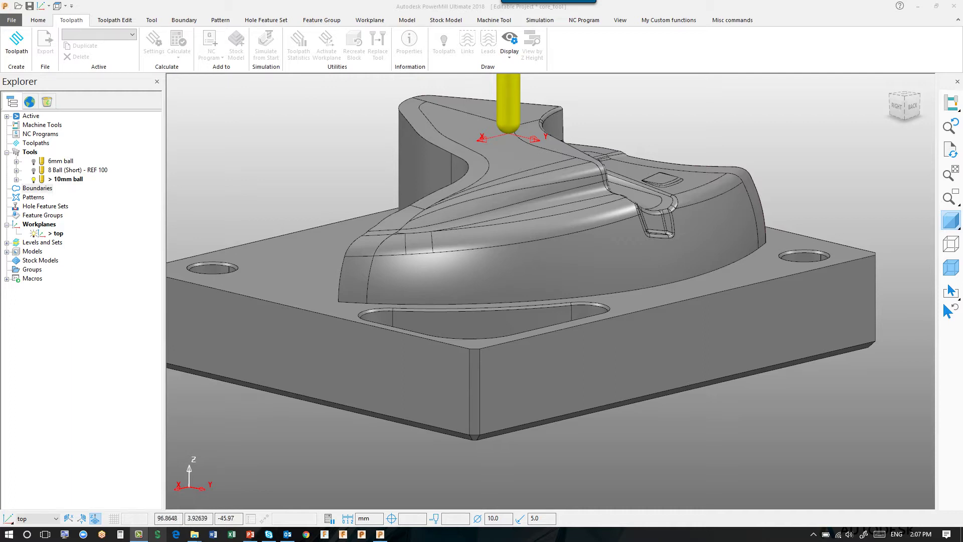
- Create a Selected Surface boundary around the two curved outer side-wall surfaces of the core, using the 10mm ball tool
{"action": "left_click", "coordinate": [357, 282]}
{"action": "left_click", "coordinate": [399, 281], "text": "shift"}
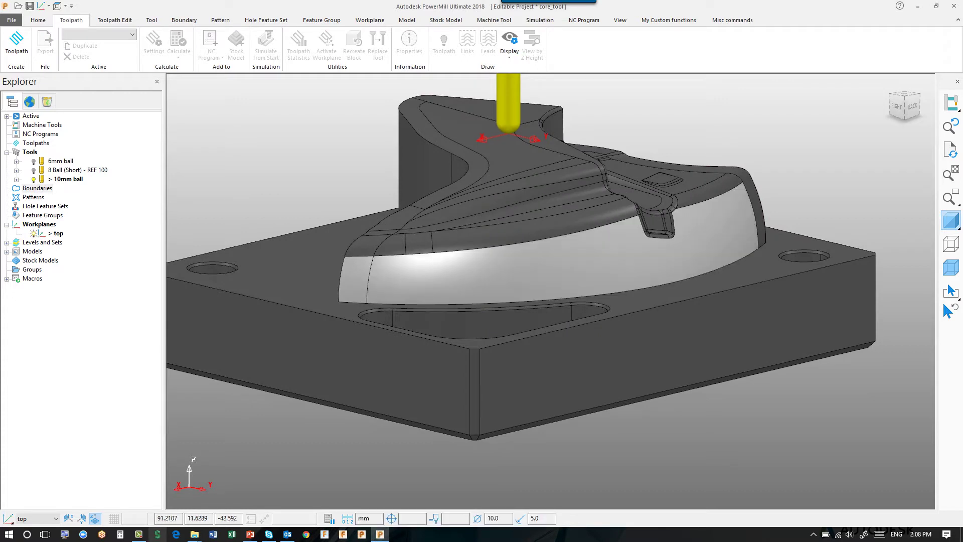
{"action": "right_click", "coordinate": [41, 190]}
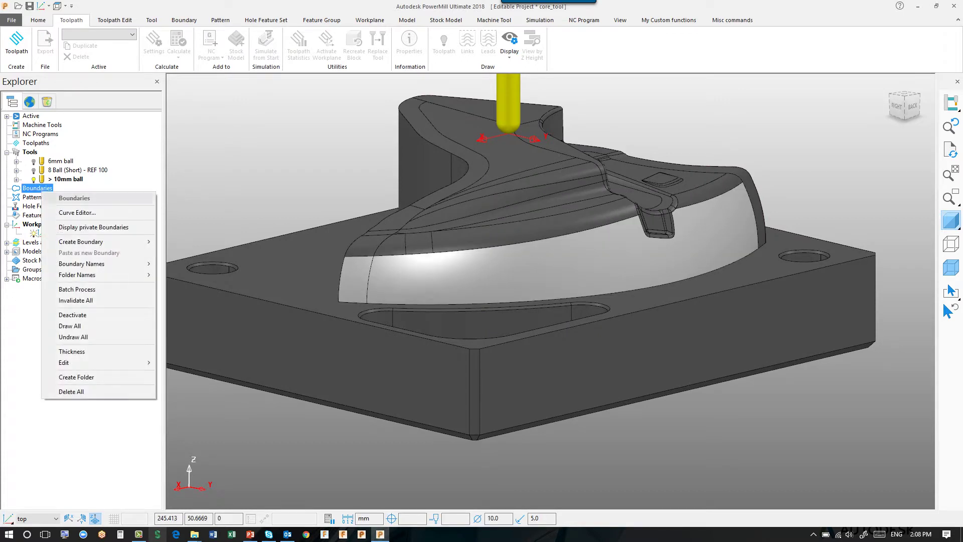
{"action": "mouse_move", "coordinate": [80, 241]}
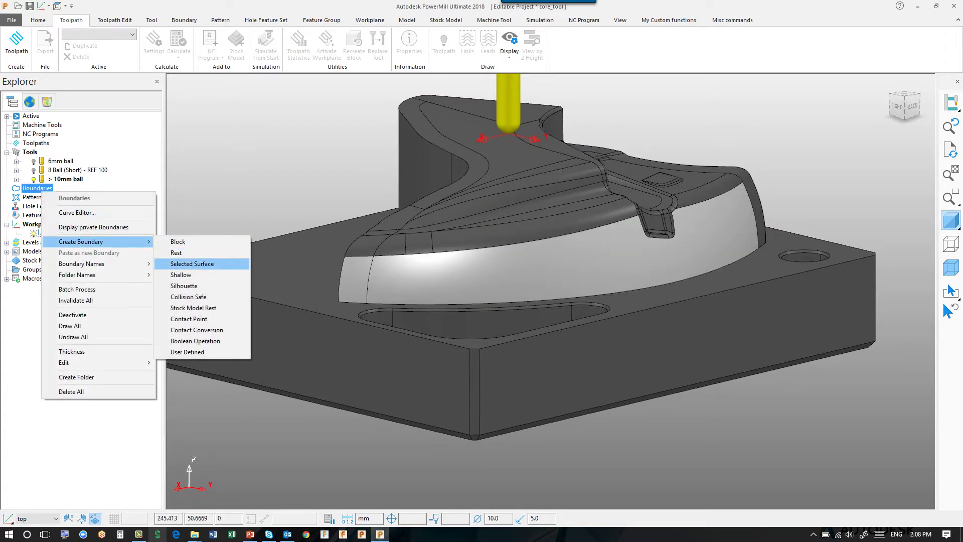
{"action": "left_click", "coordinate": [193, 264]}
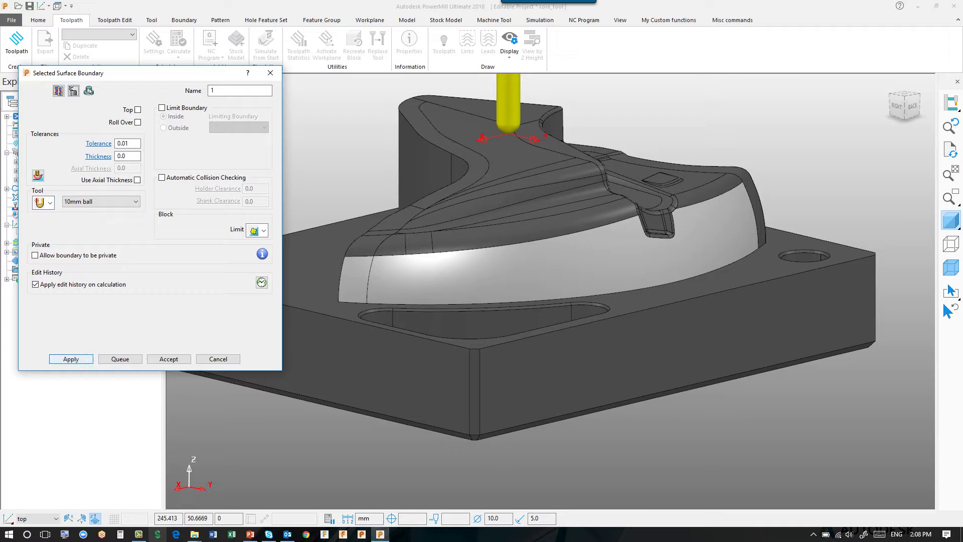
{"action": "left_click", "coordinate": [71, 359]}
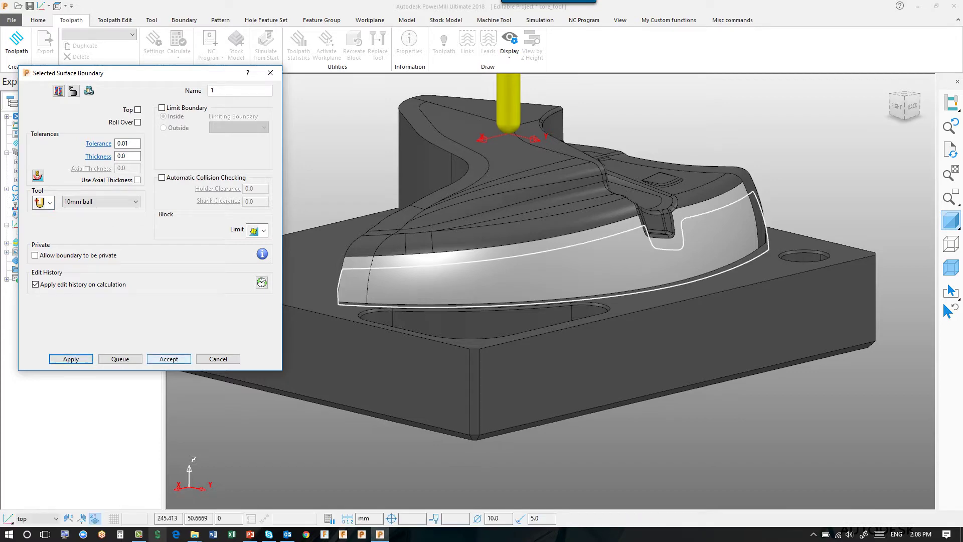
{"action": "key", "text": "Return"}
- Examine the boundary's offset from the selected wall surfaces by attaching the 10mm ball tool to the cursor
{"action": "scroll", "coordinate": [532, 301], "scroll_direction": "down", "scroll_amount": 2}
{"action": "middle_click_drag", "start_coordinate": [532, 311], "coordinate": [434, 283]}
{"action": "scroll", "coordinate": [431, 281], "scroll_direction": "up", "scroll_amount": 2}
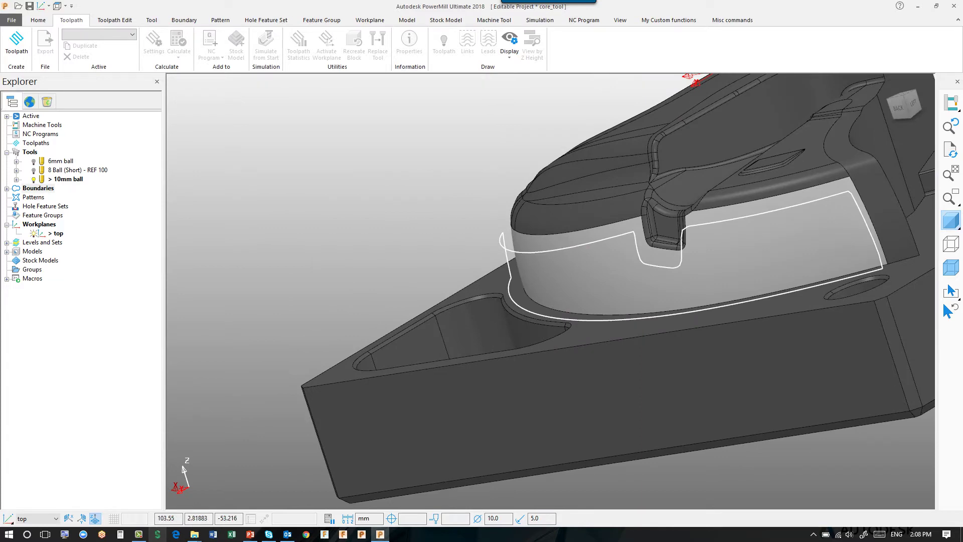
{"action": "key", "text": "ctrl+t"}
{"action": "mouse_move", "coordinate": [511, 257]}
{"action": "middle_mouse_down"}
{"action": "mouse_move", "coordinate": [521, 263]}
{"action": "mouse_move", "coordinate": [494, 215]}
{"action": "mouse_move", "coordinate": [512, 268]}
{"action": "middle_mouse_up"}
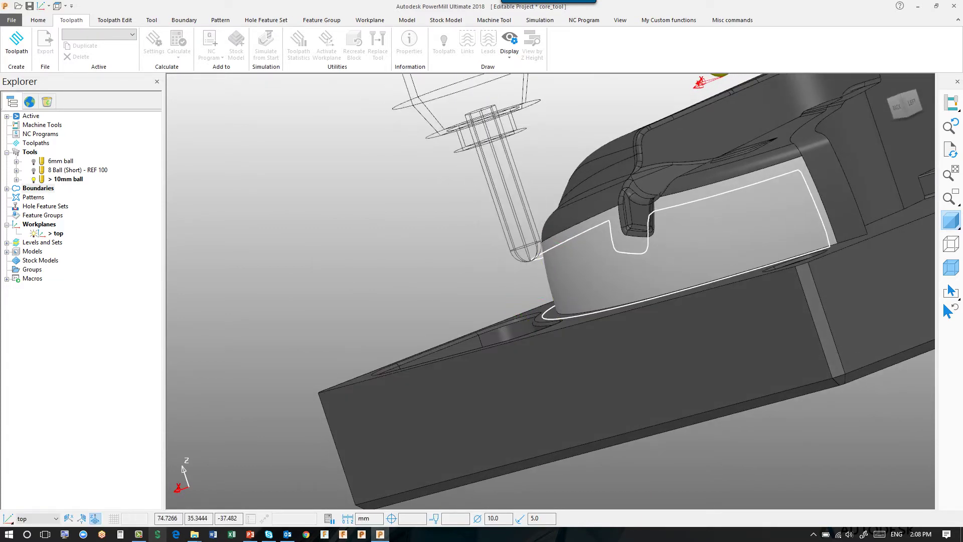
{"action": "scroll", "coordinate": [542, 257], "scroll_direction": "up", "scroll_amount": 3}
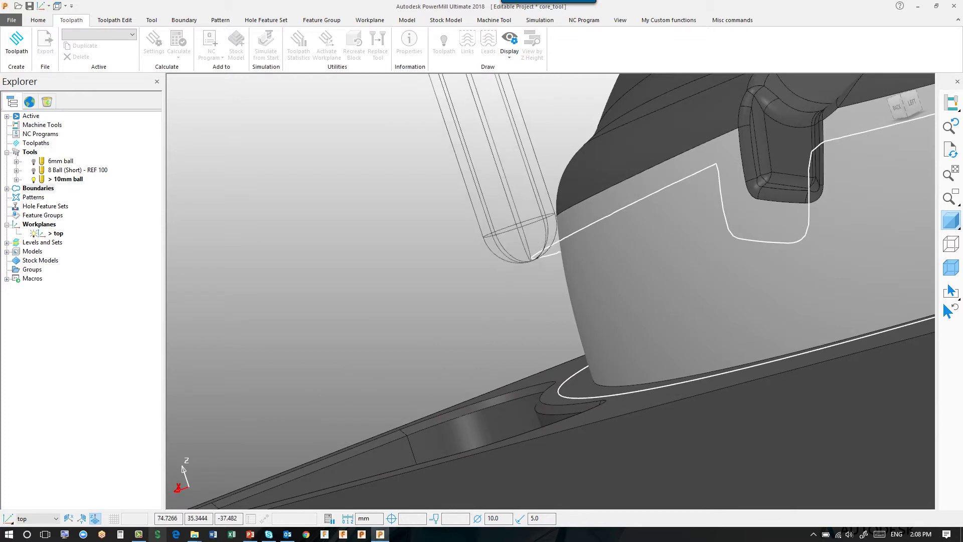
{"action": "scroll", "coordinate": [532, 258], "scroll_direction": "down", "scroll_amount": 3}
{"action": "middle_click_drag", "start_coordinate": [485, 236], "coordinate": [547, 281]}
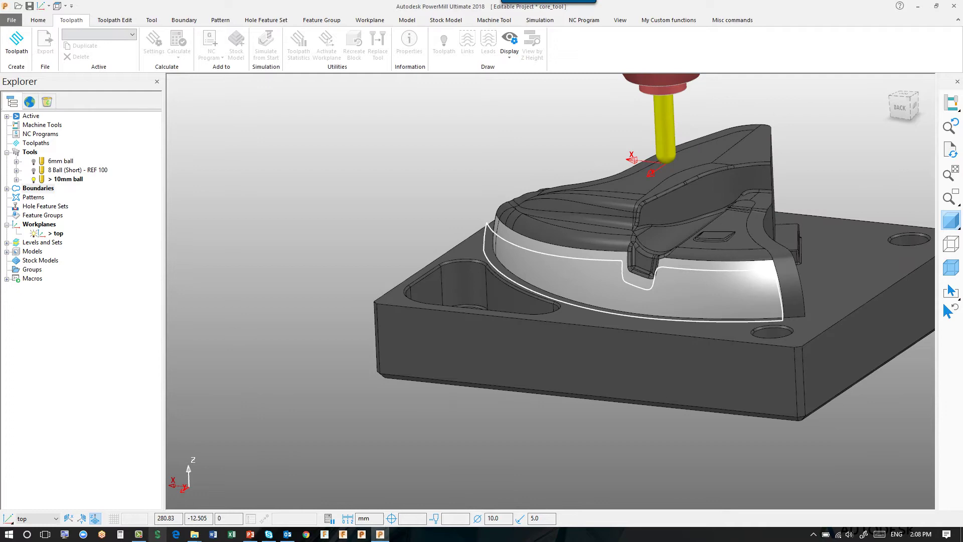
- Create and calculate a 3D Offset Finishing toolpath inside the selected surface boundary with the 10mm ball tool
{"action": "left_click", "coordinate": [16, 41]}
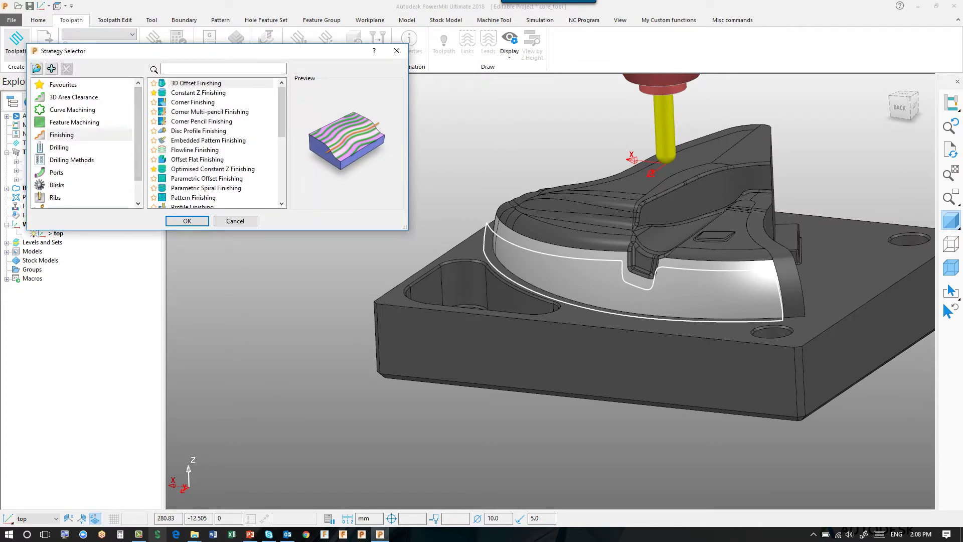
{"action": "double_click", "coordinate": [196, 83]}
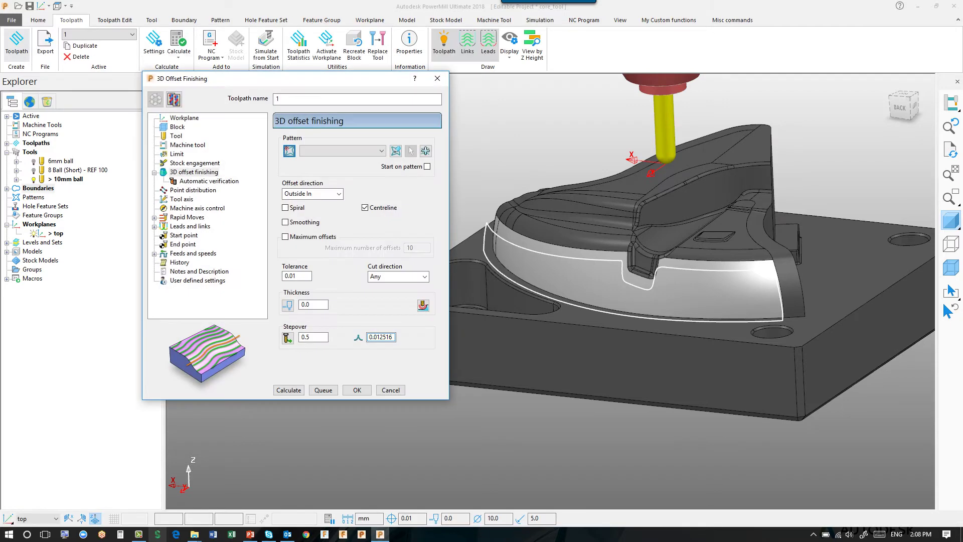
{"action": "key", "text": "Return"}
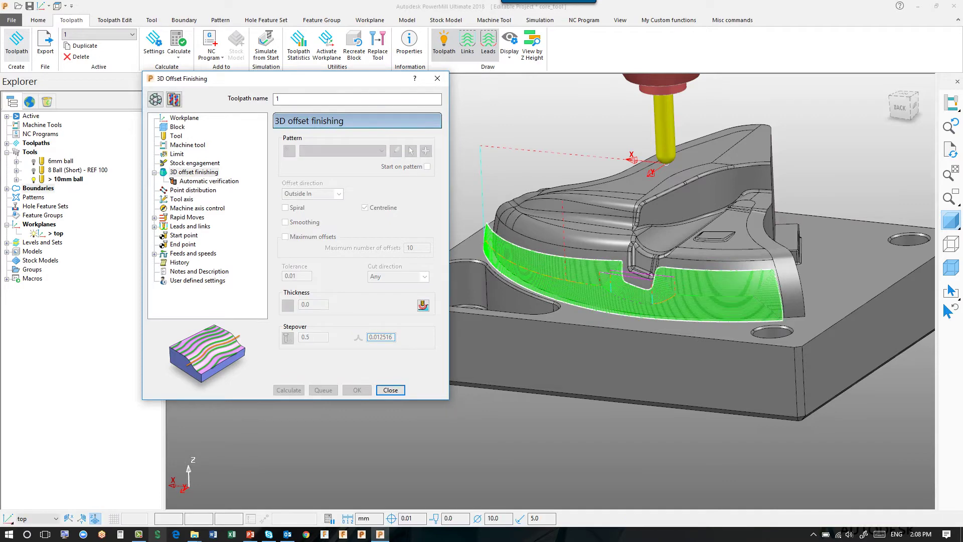
{"action": "left_click", "coordinate": [391, 389]}
{"action": "middle_click_drag", "start_coordinate": [562, 261], "coordinate": [467, 217]}
{"action": "scroll", "coordinate": [482, 216], "scroll_direction": "up", "scroll_amount": 2}
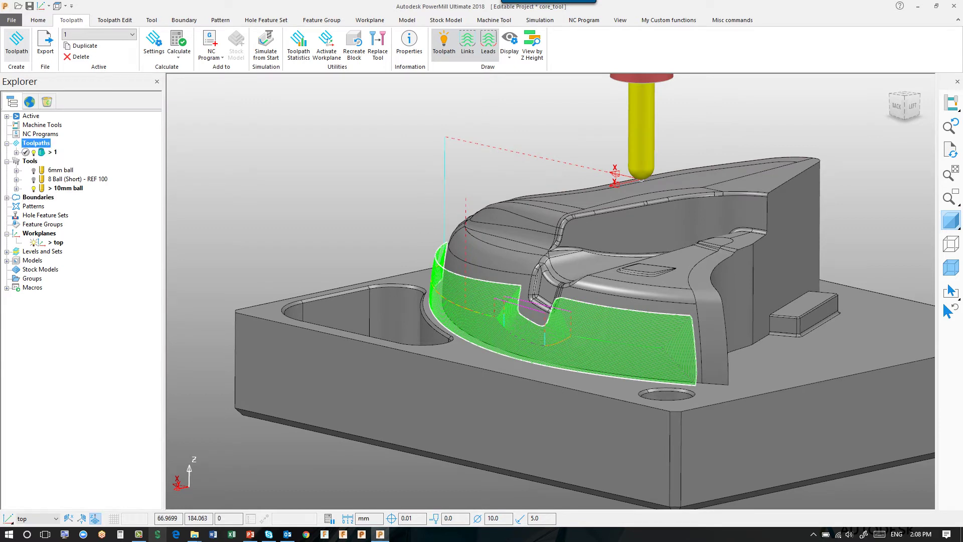
- Reopen toolpath 1 for editing, switch its tool to the 6mm ball, and recalculate it despite the boundary tool mismatch
{"action": "right_click", "coordinate": [52, 155]}
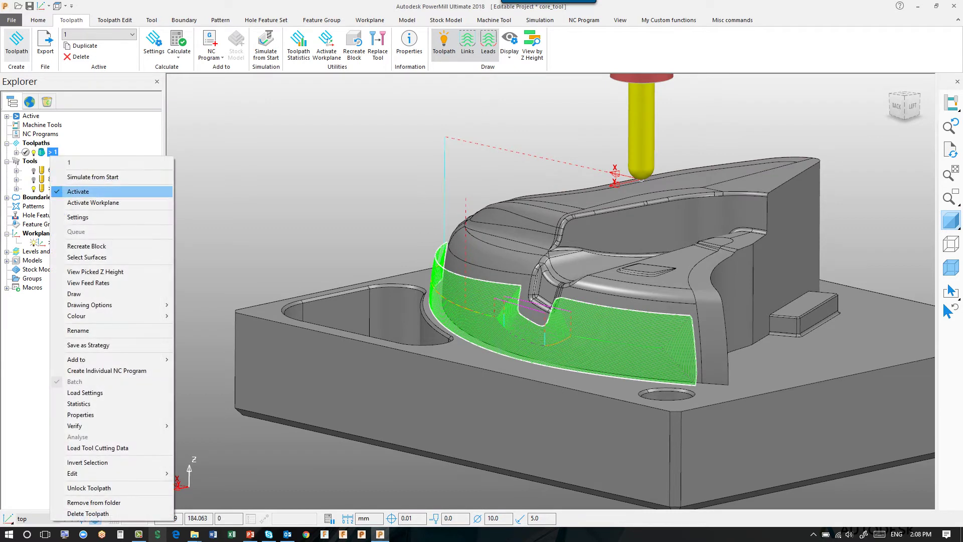
{"action": "left_click", "coordinate": [78, 217]}
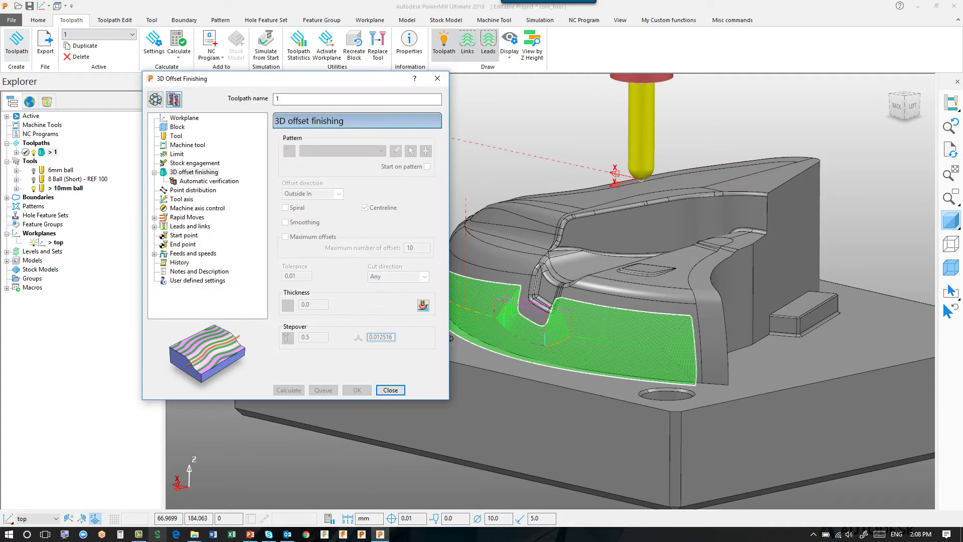
{"action": "left_click", "coordinate": [156, 100]}
{"action": "left_click", "coordinate": [176, 136]}
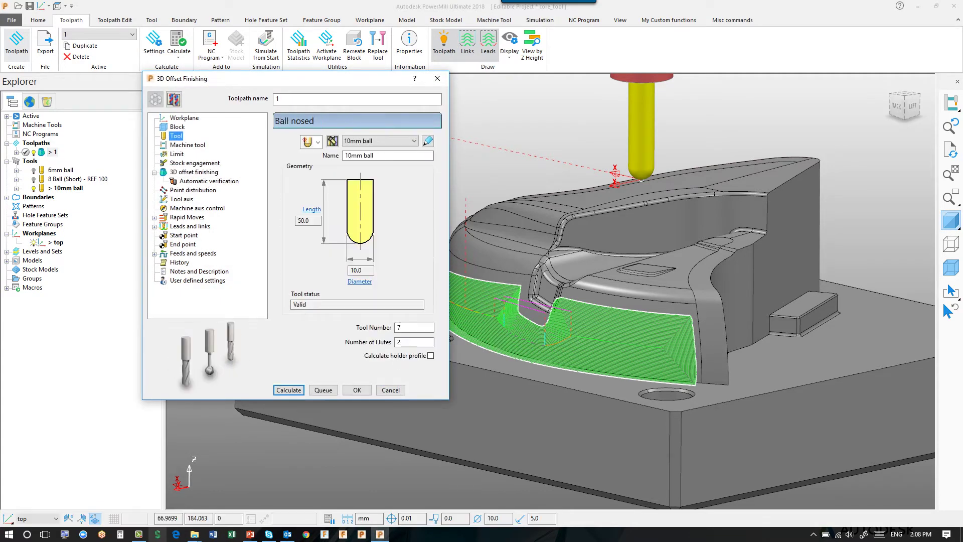
{"action": "left_click", "coordinate": [412, 141]}
{"action": "left_click", "coordinate": [376, 160]}
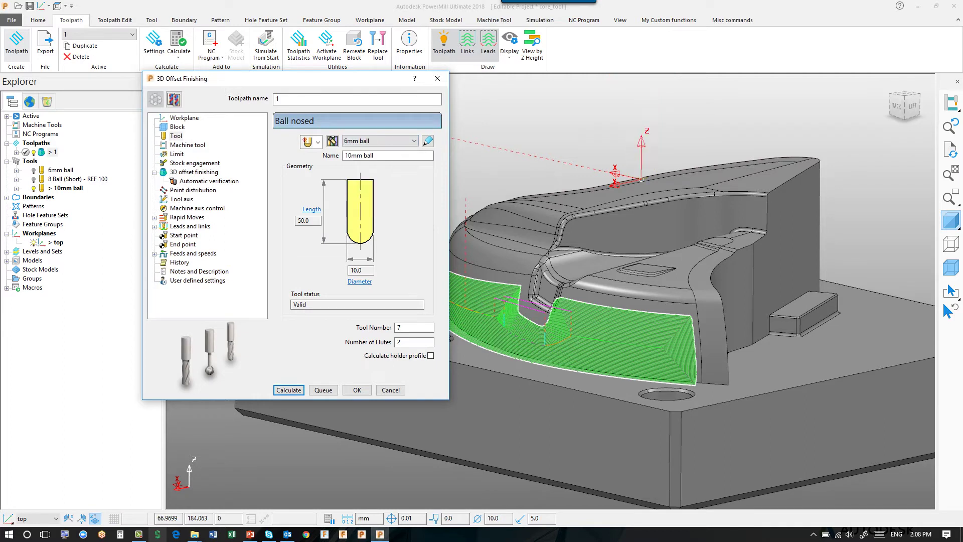
{"action": "left_click", "coordinate": [289, 391]}
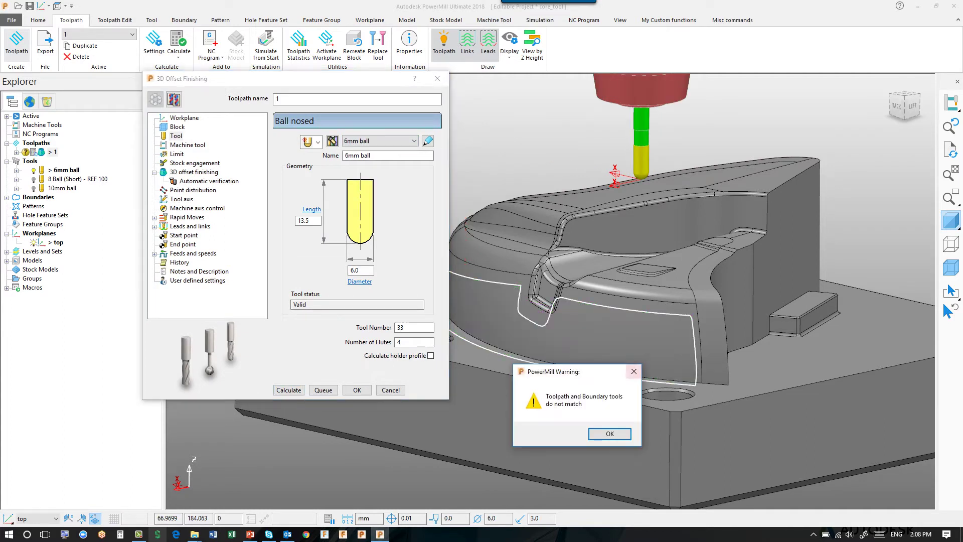
{"action": "left_click_drag", "start_coordinate": [593, 375], "coordinate": [393, 263]}
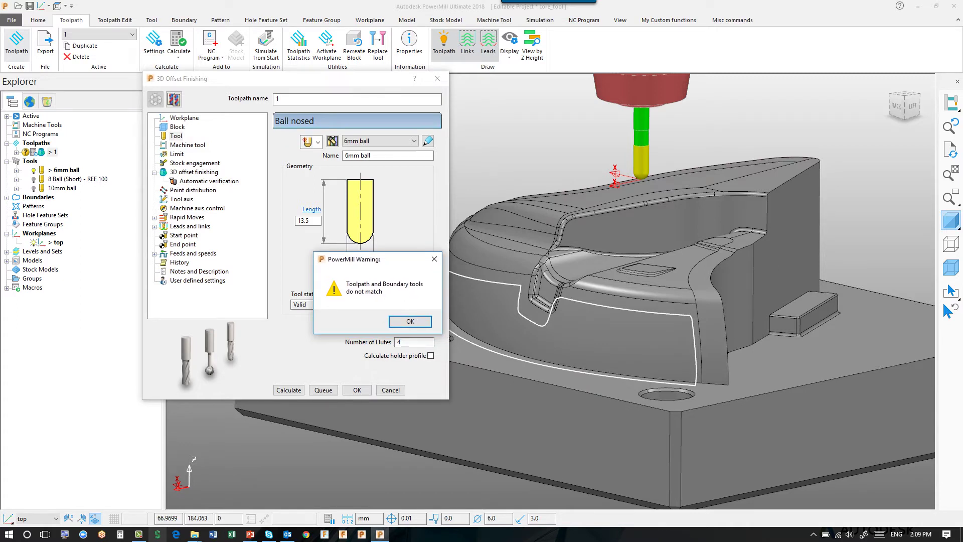
{"action": "left_click", "coordinate": [410, 321]}
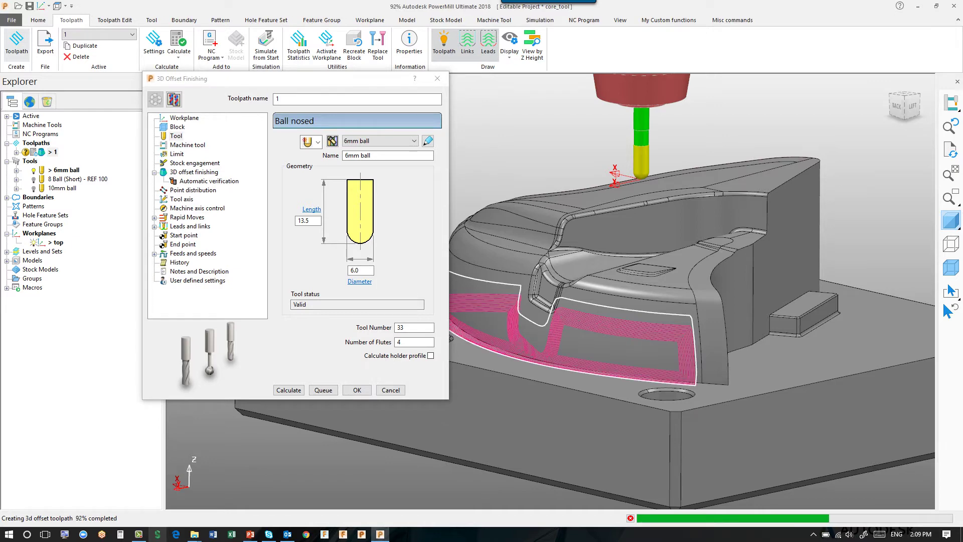
- Attach the 6mm ball tool to the upper edge of toolpath 1 to inspect its coverage, and close the toolpath settings
{"action": "middle_click_drag", "start_coordinate": [476, 295], "coordinate": [537, 295], "text": "shift"}
{"action": "scroll", "coordinate": [484, 294], "scroll_direction": "up", "scroll_amount": 2}
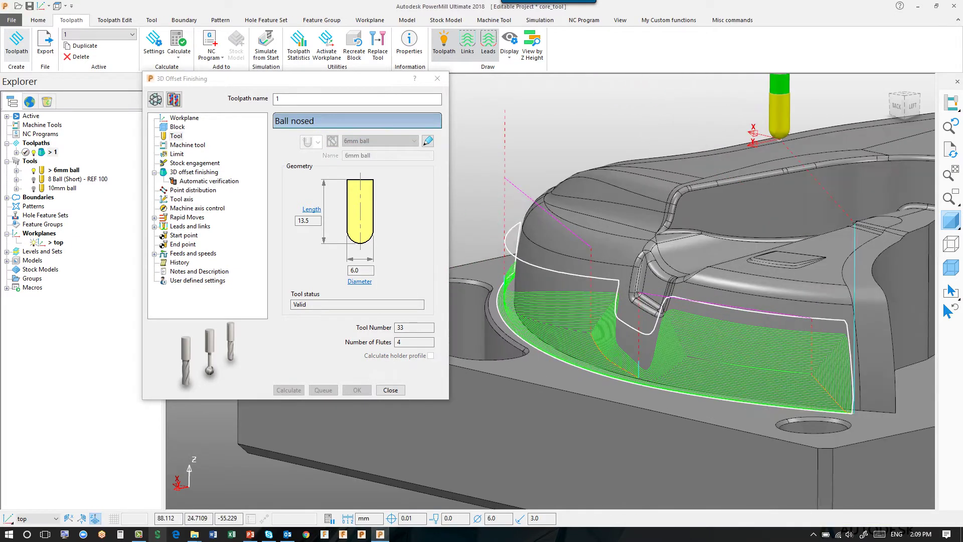
{"action": "right_click", "coordinate": [533, 301]}
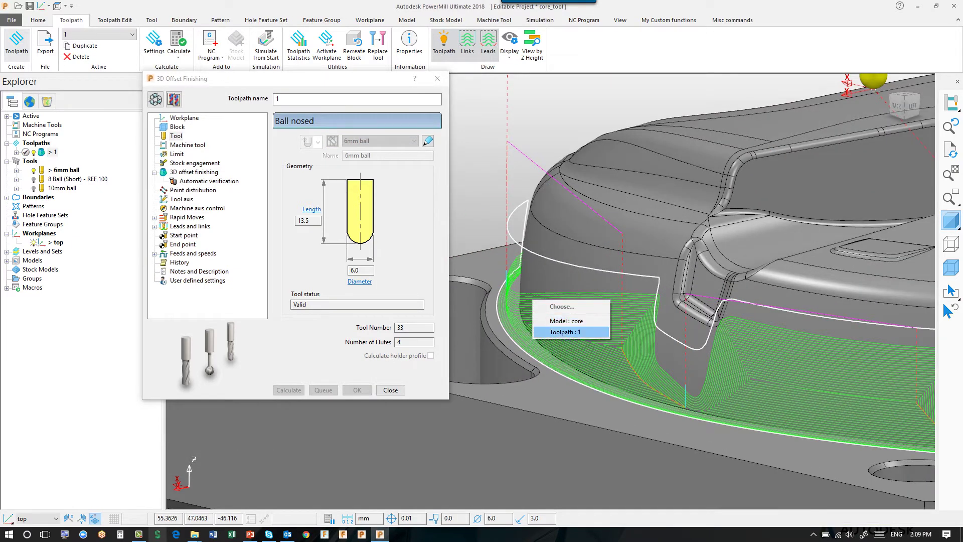
{"action": "left_click", "coordinate": [562, 335]}
{"action": "left_click", "coordinate": [575, 179]}
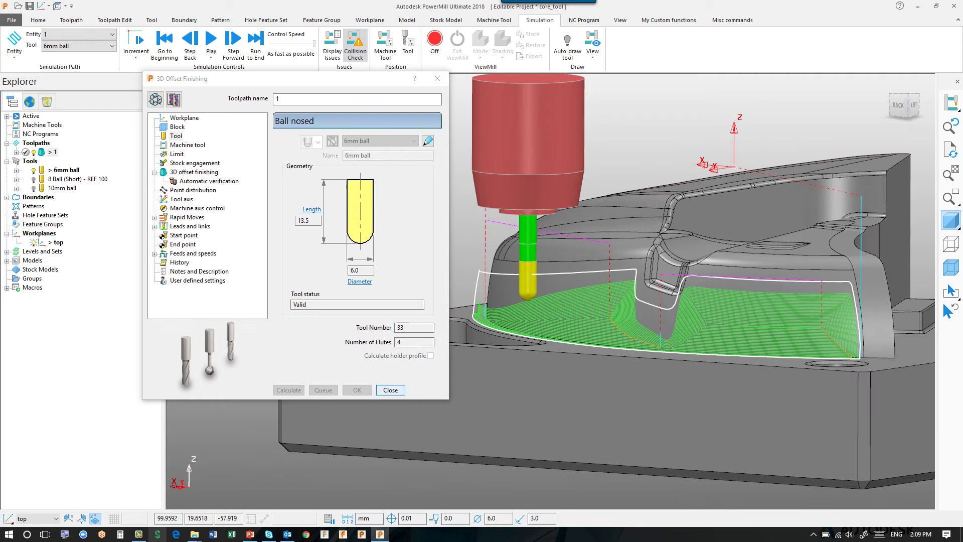
{"action": "left_click", "coordinate": [390, 390]}
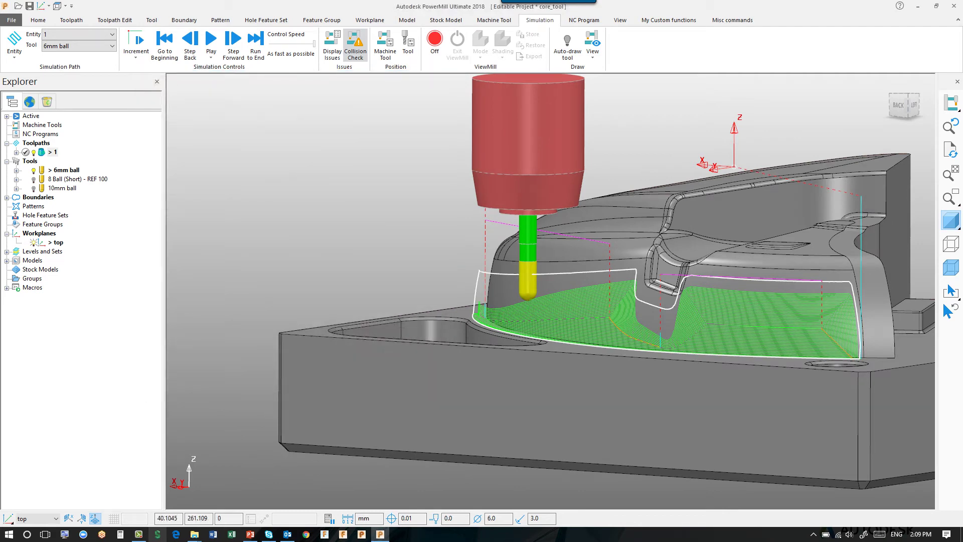
- Deactivate and hide toolpath 1 and boundary 1
{"action": "double_click", "coordinate": [52, 152]}
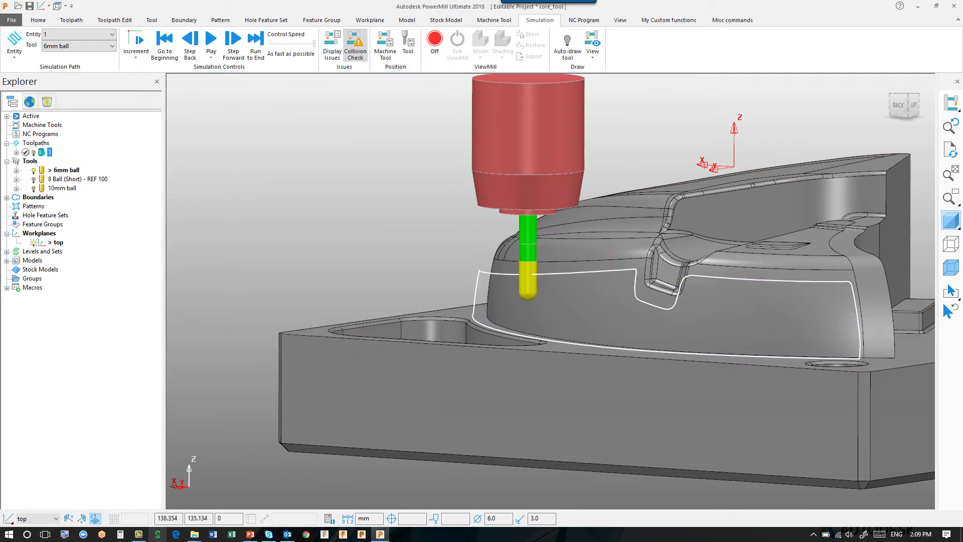
{"action": "double_click", "coordinate": [38, 197]}
{"action": "double_click", "coordinate": [52, 207]}
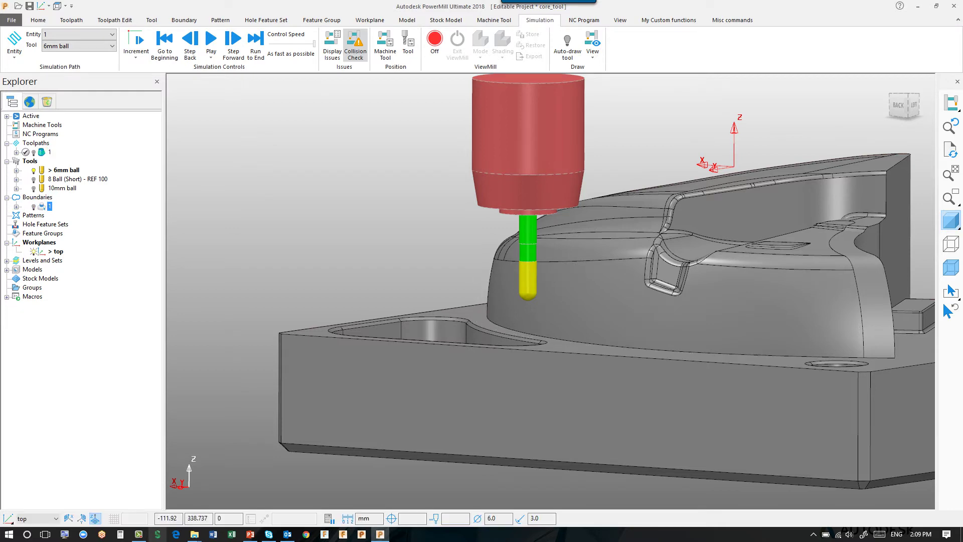
- Create a Contact Point boundary from the model edges of the selected curved side-wall surfaces
{"action": "left_click", "coordinate": [589, 290]}
{"action": "middle_click_drag", "start_coordinate": [341, 258], "coordinate": [406, 264]}
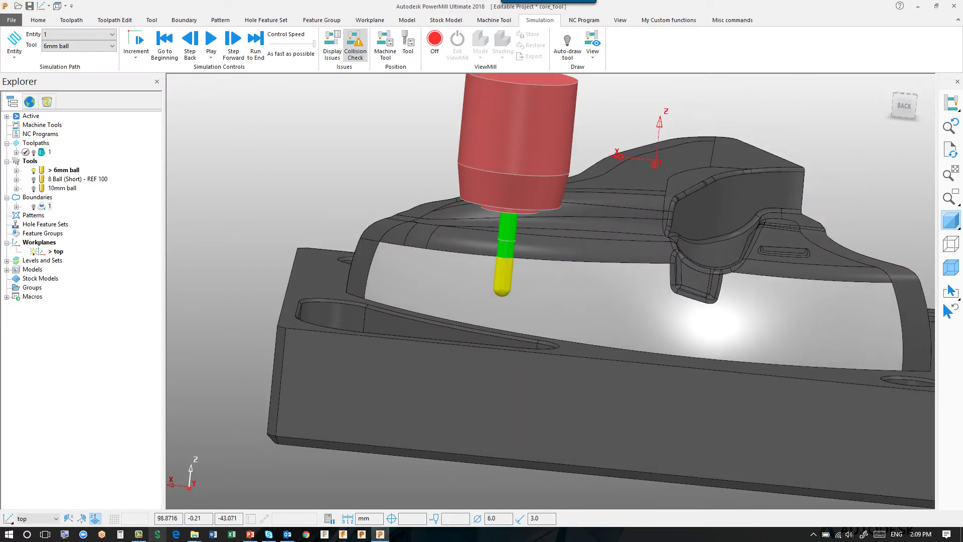
{"action": "right_click", "coordinate": [37, 197]}
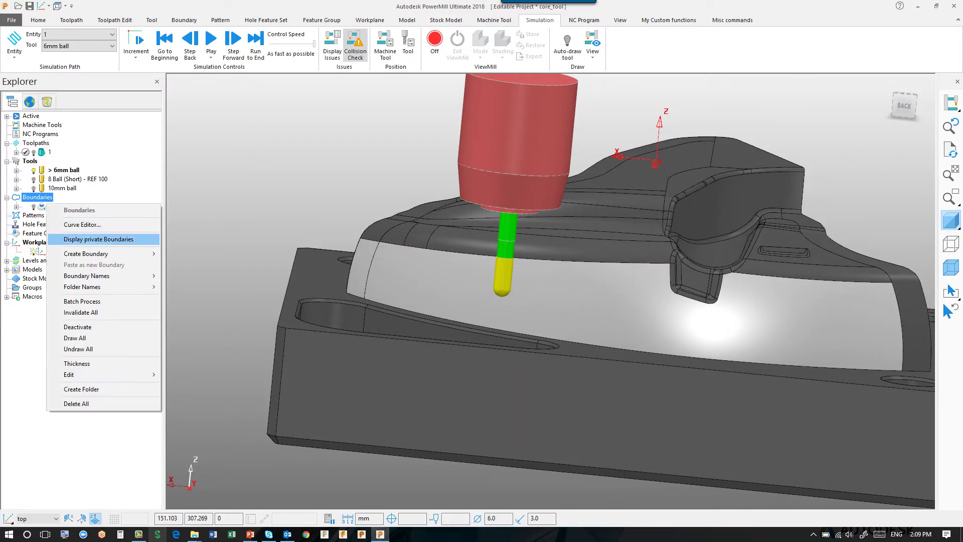
{"action": "mouse_move", "coordinate": [85, 254]}
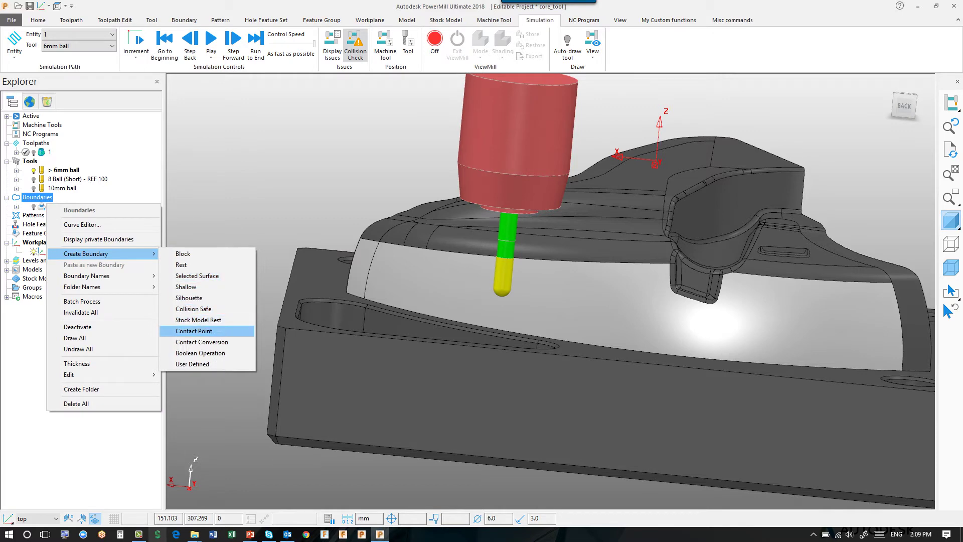
{"action": "left_click", "coordinate": [194, 330]}
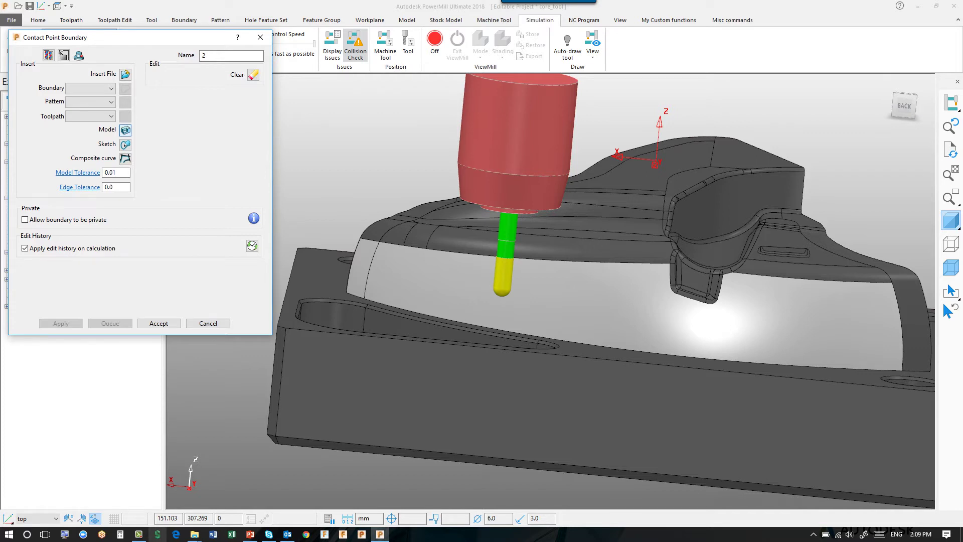
{"action": "left_click", "coordinate": [126, 130]}
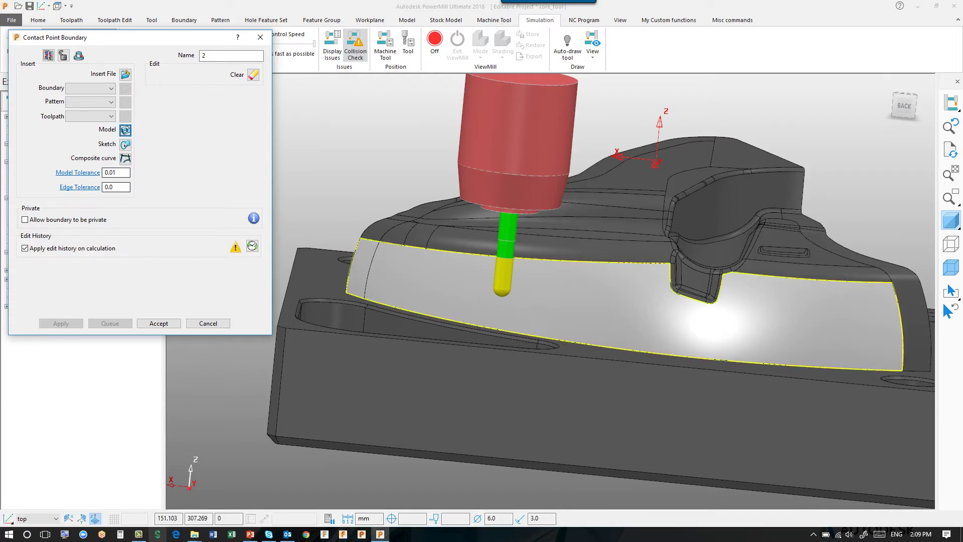
{"action": "left_click", "coordinate": [158, 323]}
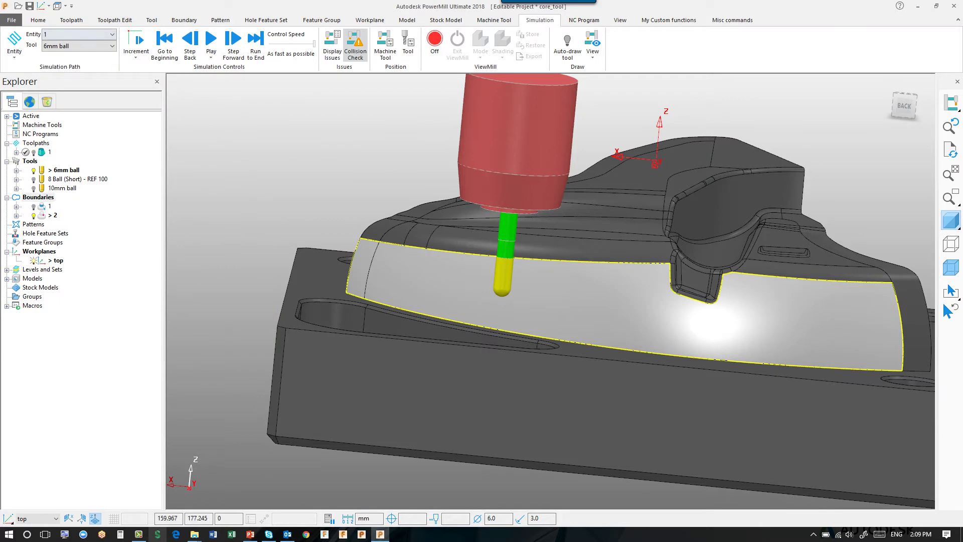
- Create a 3D Offset Finishing toolpath with the 6mm ball tool inside the Contact Point boundary and calculate it
{"action": "left_click", "coordinate": [71, 20]}
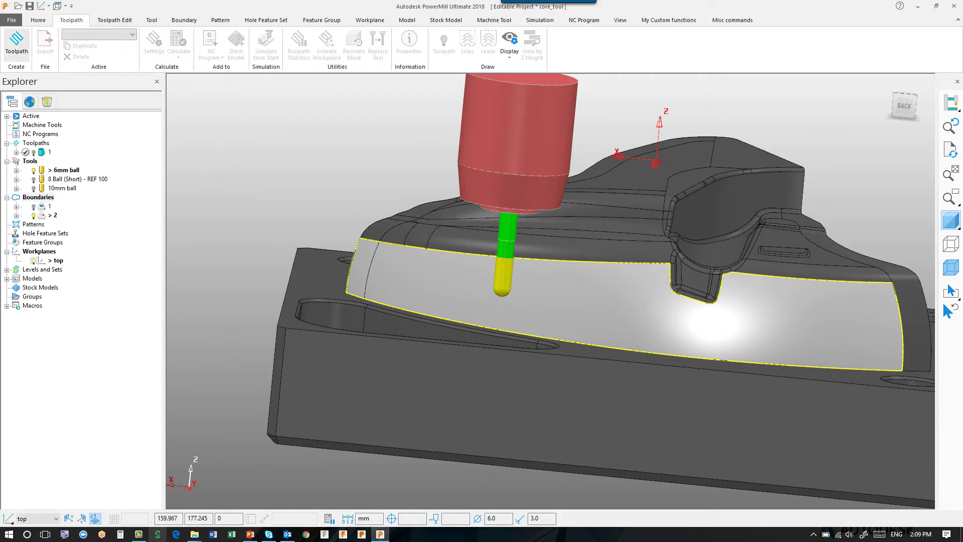
{"action": "left_click", "coordinate": [16, 43]}
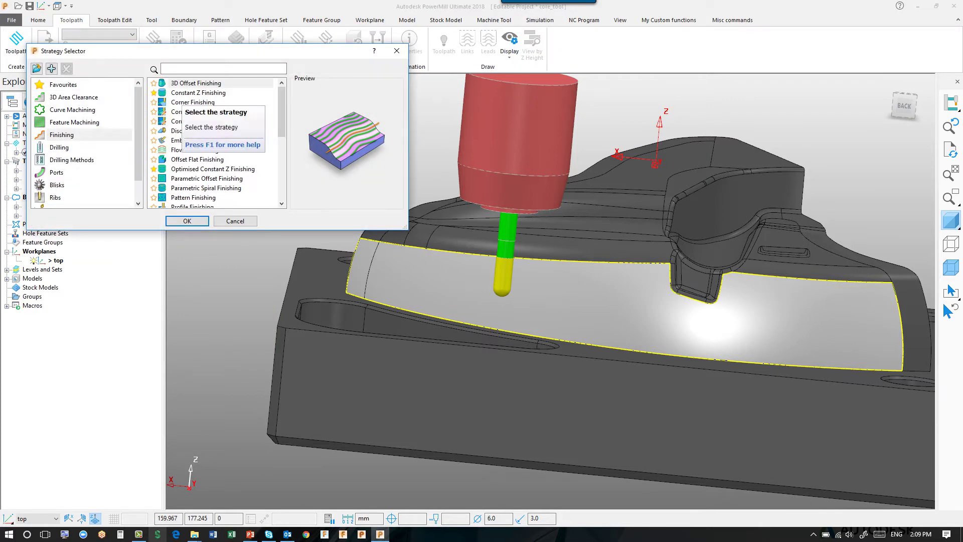
{"action": "double_click", "coordinate": [182, 84]}
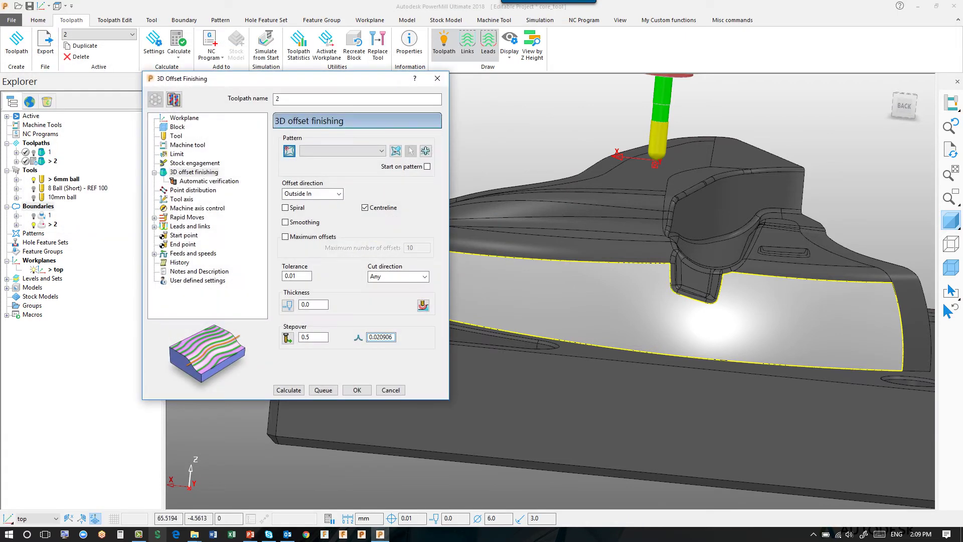
{"action": "left_click", "coordinate": [288, 390]}
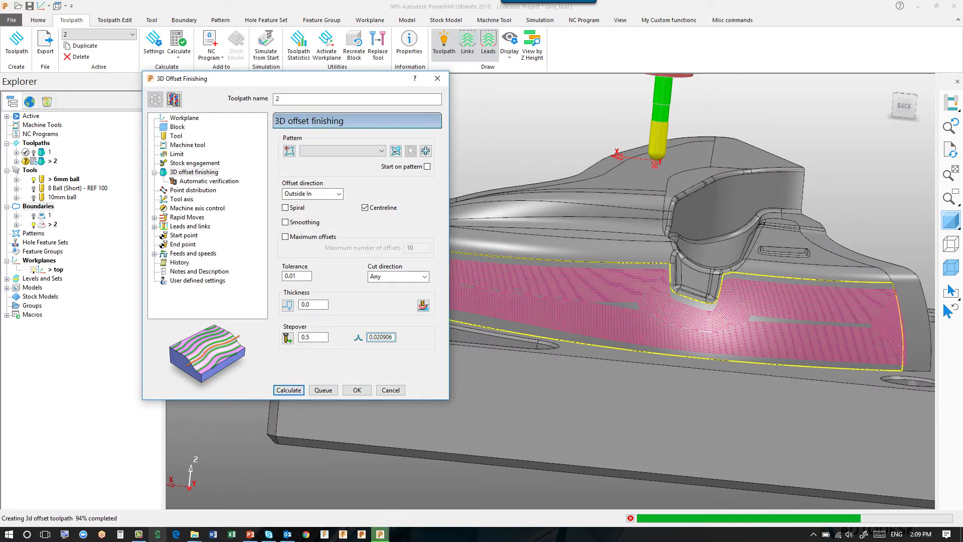
- Attach the 6mm ball tool to the upper edge of toolpath 2 to inspect its contact with the side wall
{"action": "middle_click_drag", "start_coordinate": [506, 281], "coordinate": [552, 291]}
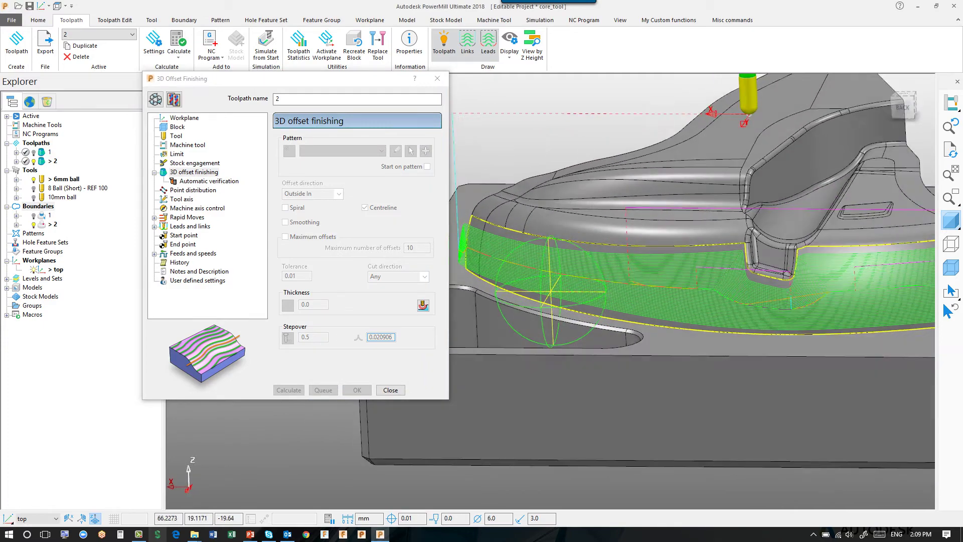
{"action": "scroll", "coordinate": [553, 291], "scroll_direction": "up", "scroll_amount": 5}
{"action": "right_click", "coordinate": [521, 220]}
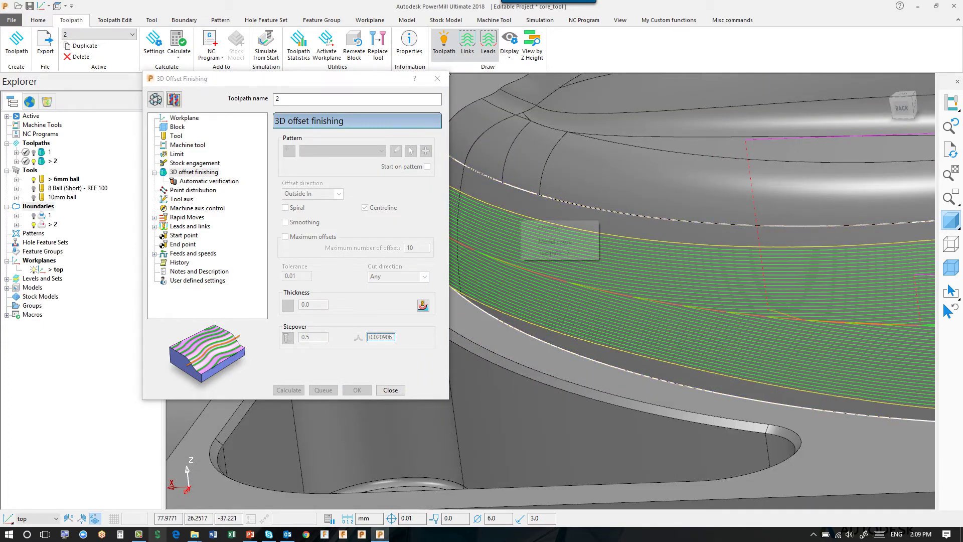
{"action": "left_click", "coordinate": [552, 255]}
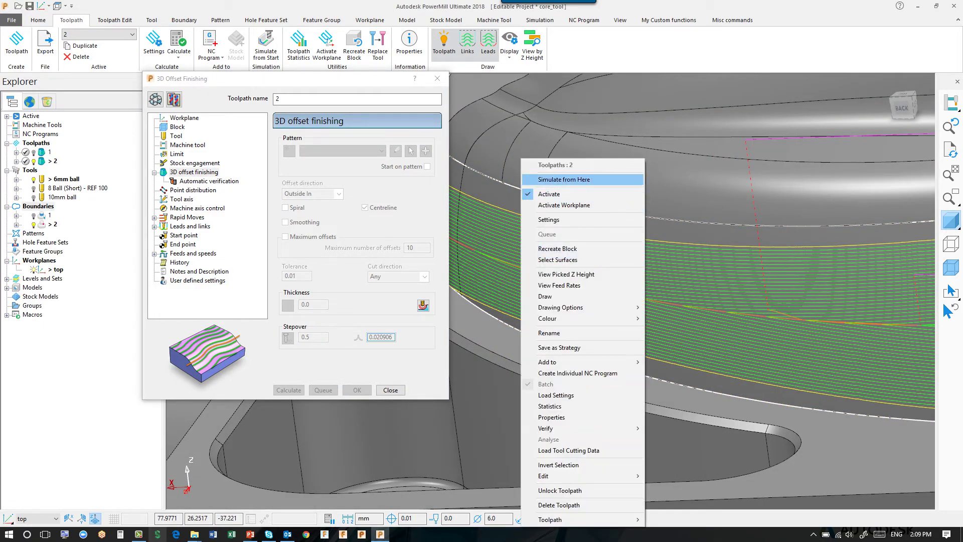
{"action": "left_click", "coordinate": [562, 179]}
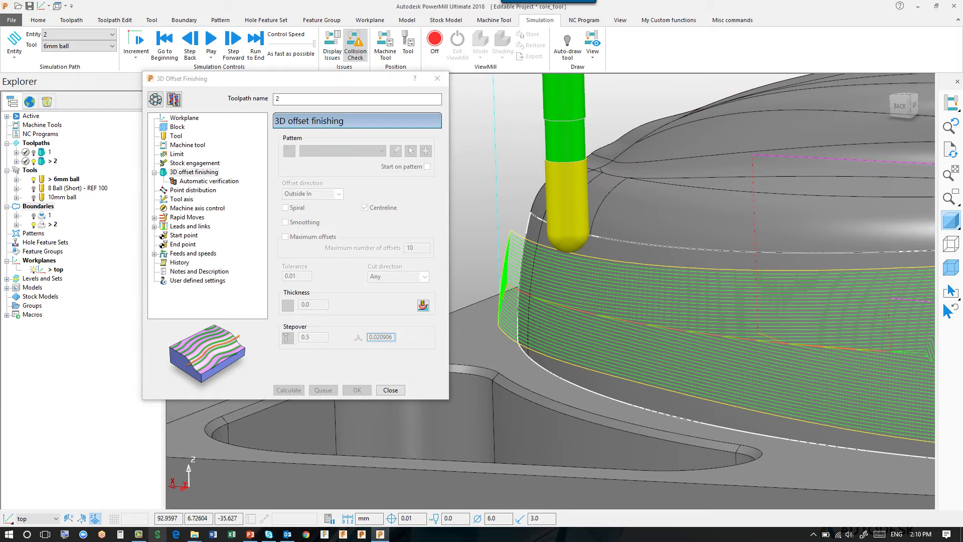
- Copy toolpath 2, switch the copy's tool to the 10mm ball, and calculate it with the same Contact Point boundary
{"action": "left_click", "coordinate": [174, 100]}
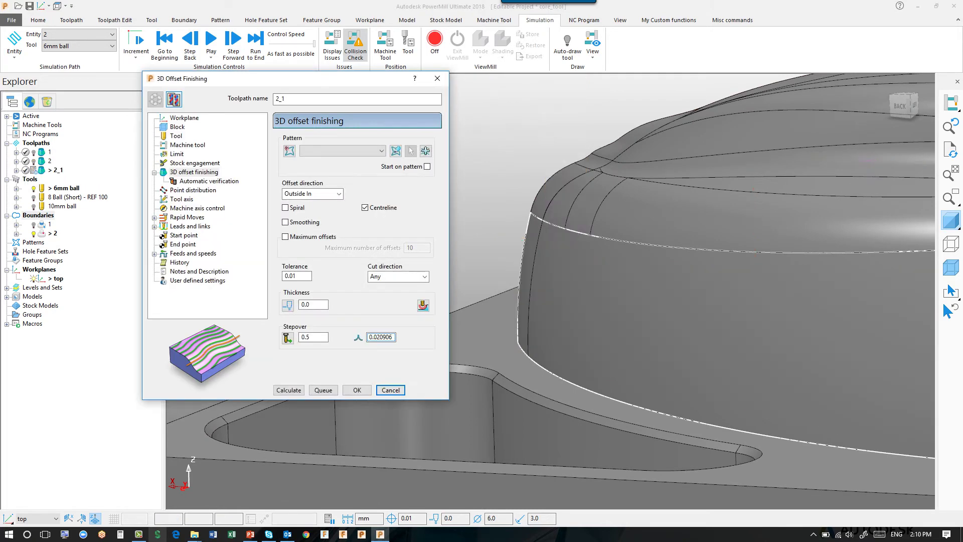
{"action": "left_click", "coordinate": [176, 136]}
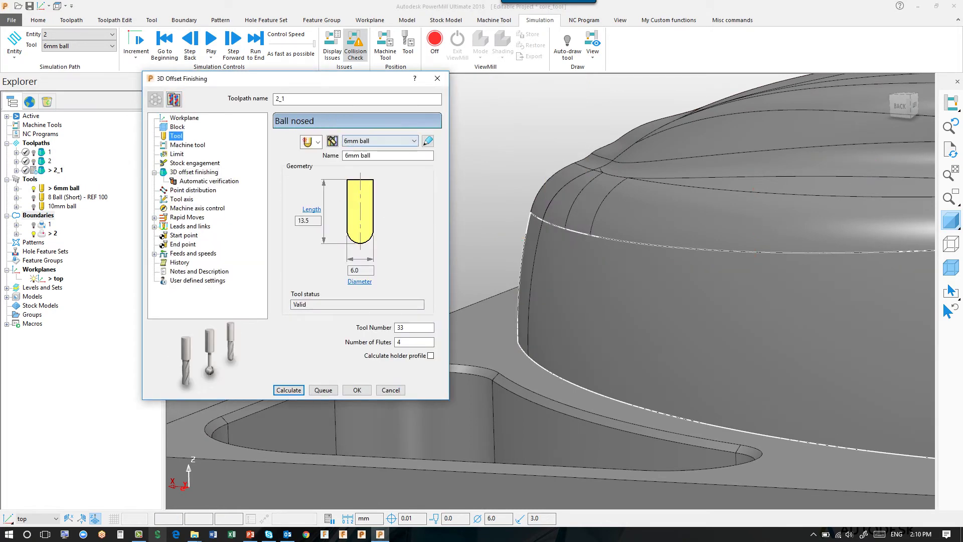
{"action": "left_click", "coordinate": [414, 141]}
{"action": "left_click", "coordinate": [378, 178]}
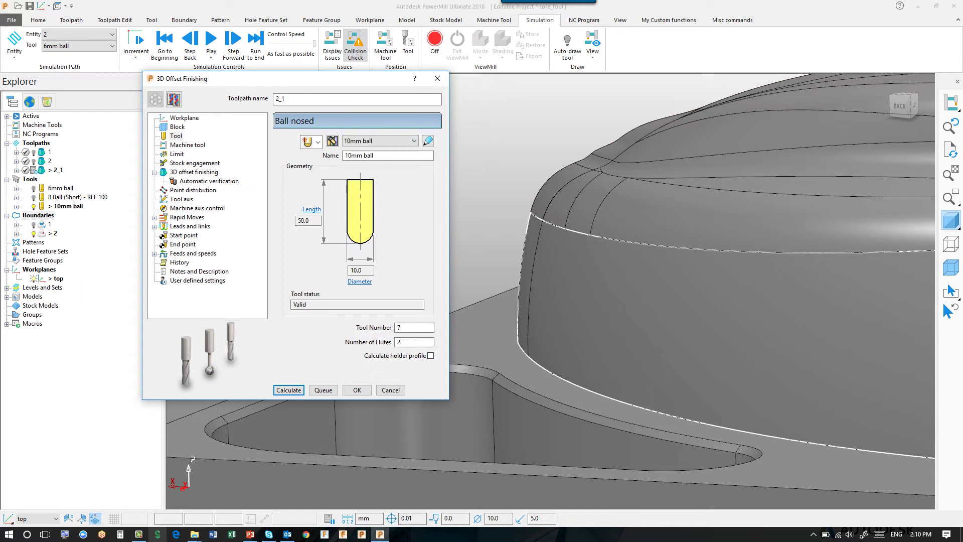
{"action": "left_click", "coordinate": [289, 390]}
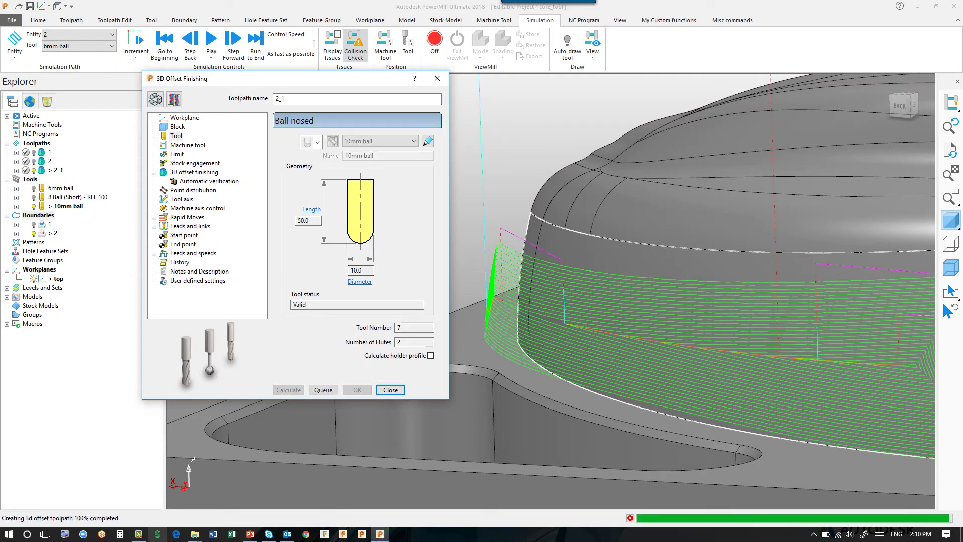
- Attach the 10mm ball tool to the upper edge of toolpath 2_1 and examine its contact with the side wall
{"action": "right_click", "coordinate": [622, 282]}
{"action": "left_click", "coordinate": [653, 314]}
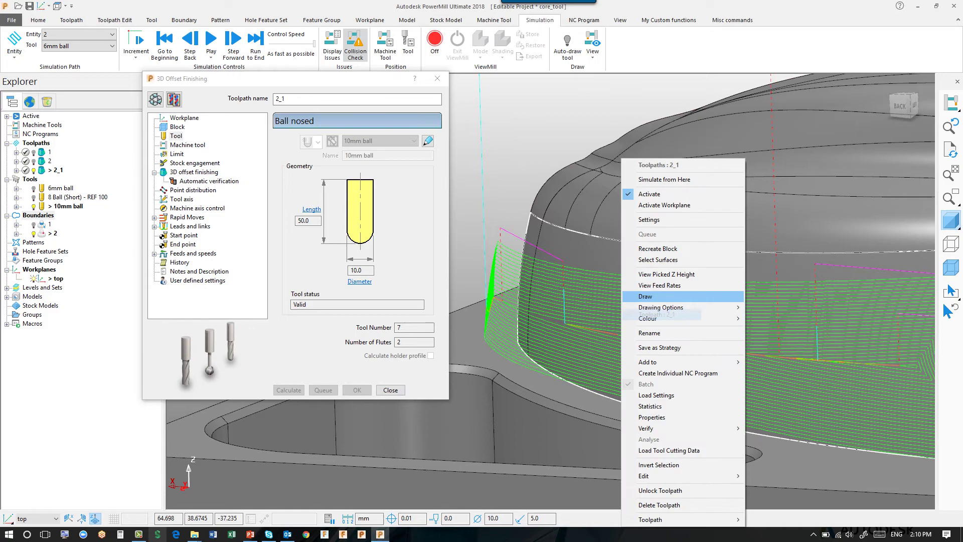
{"action": "left_click", "coordinate": [664, 179]}
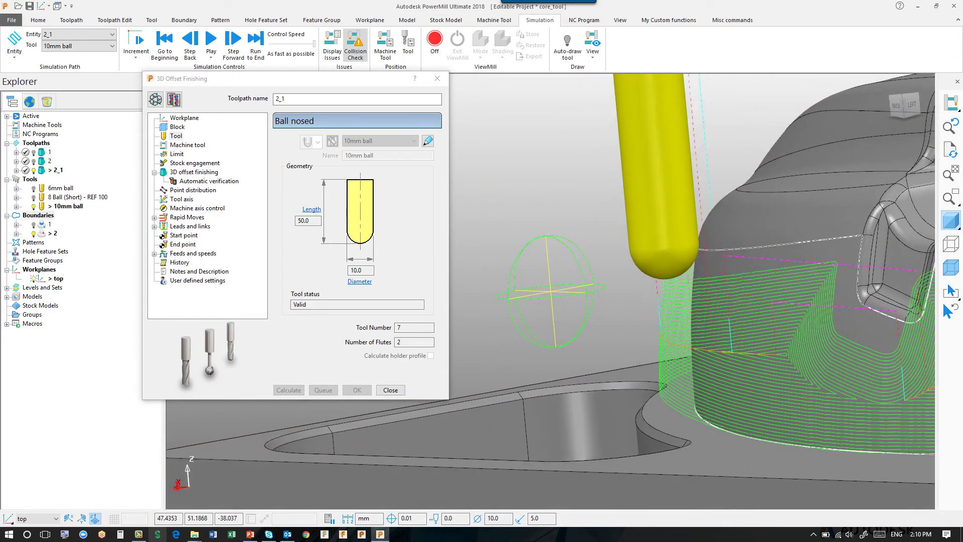
{"action": "middle_click_drag", "start_coordinate": [602, 301], "coordinate": [708, 301]}
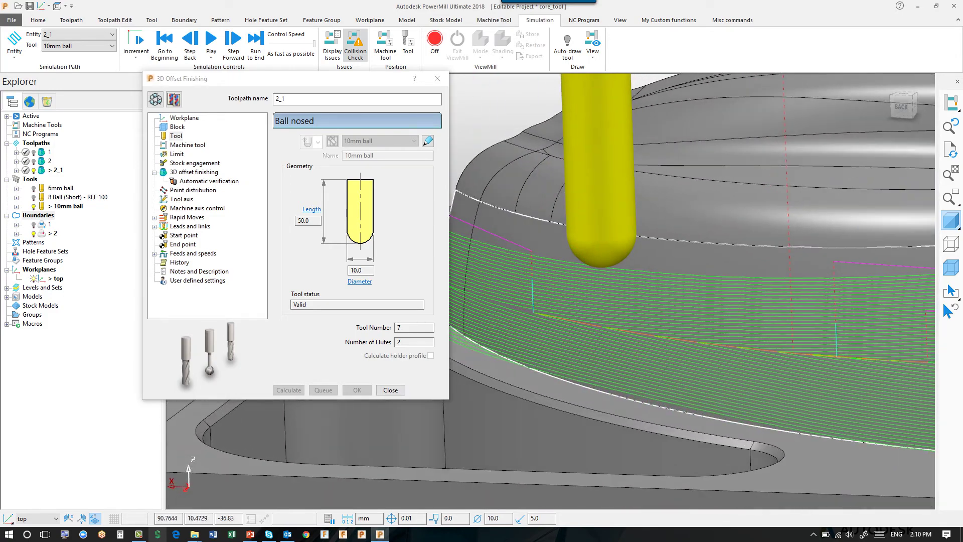
- Reopen toolpath 2_1 for editing, switch its tool to 8 Ball (Short) - REF 100, recalculate it, and close its settings
{"action": "left_click", "coordinate": [155, 99]}
{"action": "left_click", "coordinate": [413, 141]}
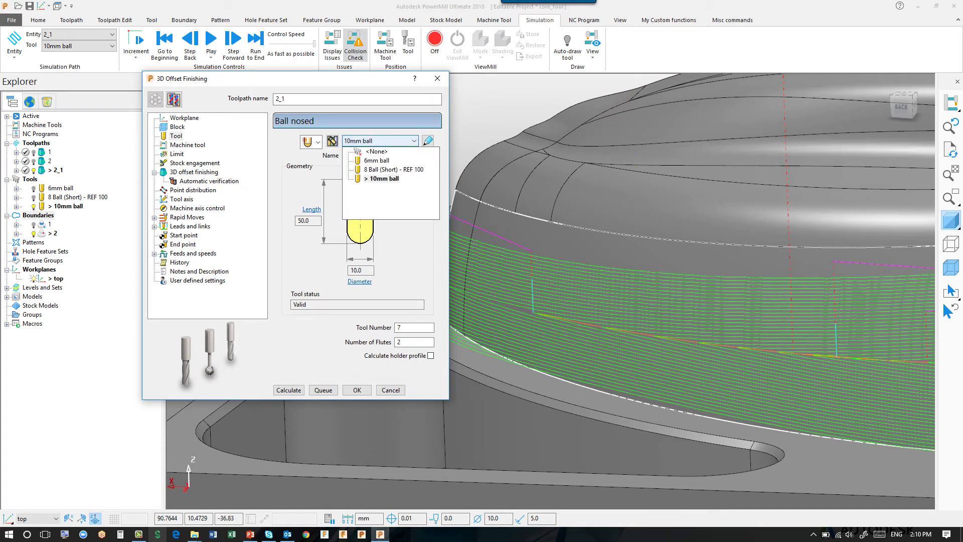
{"action": "left_click", "coordinate": [393, 169]}
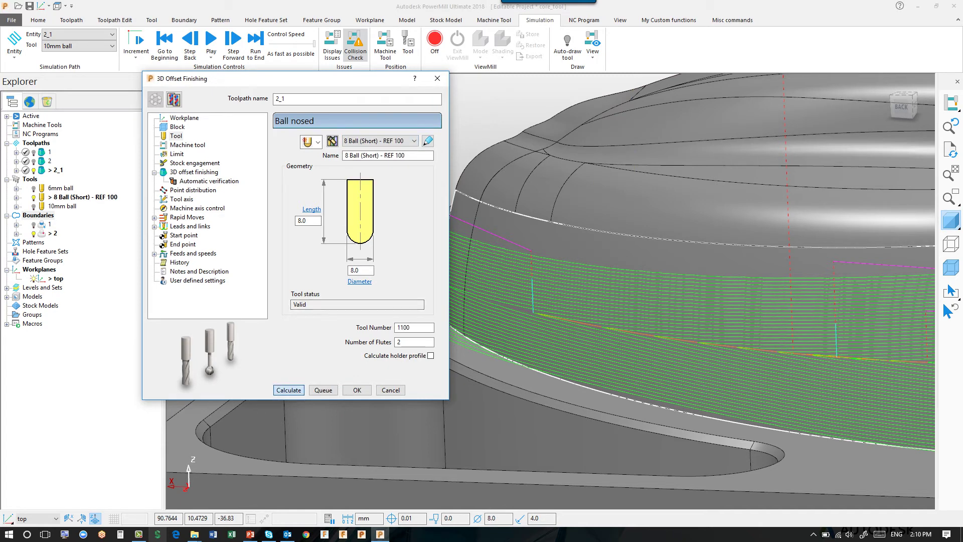
{"action": "left_click", "coordinate": [288, 390]}
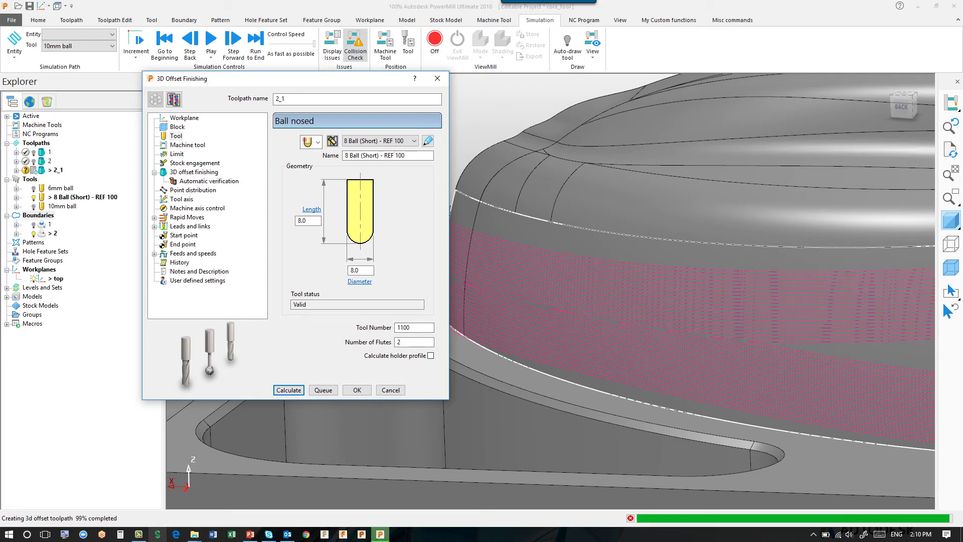
{"action": "left_click", "coordinate": [390, 390]}
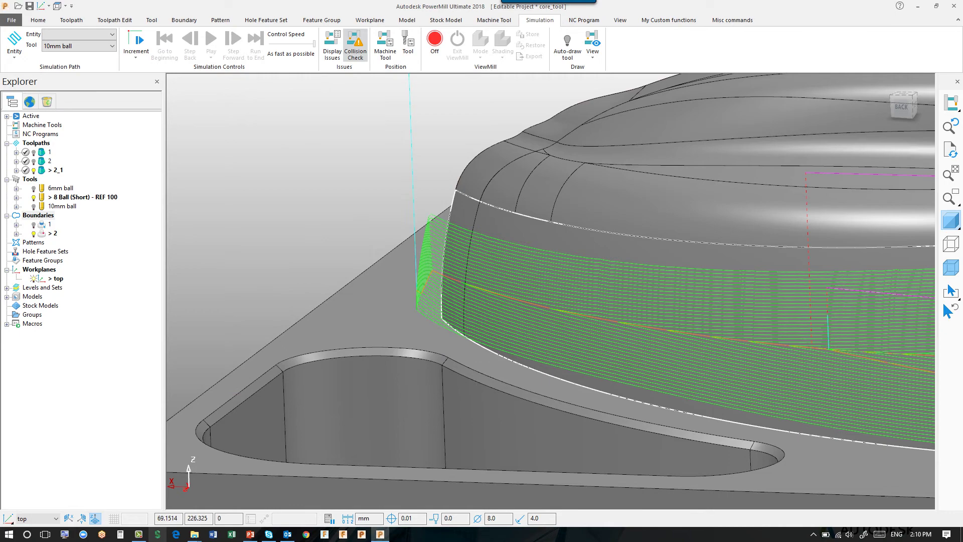
{"action": "middle_click_drag", "start_coordinate": [552, 291], "coordinate": [454, 316], "text": "shift"}
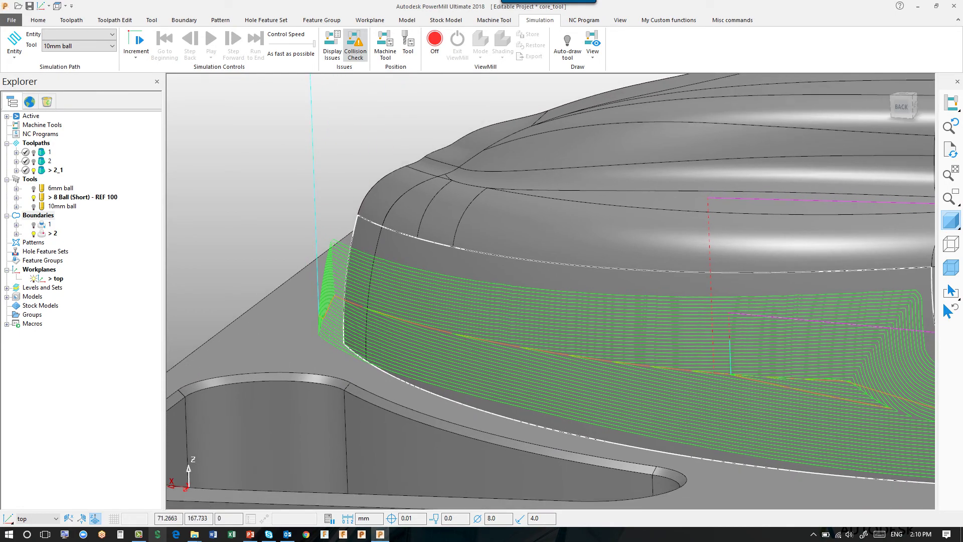
- Create a Contact Conversion boundary from Contact Point boundary 2 using the 6mm ball tool, and compare it with toolpath 2_1
{"action": "right_click", "coordinate": [35, 216]}
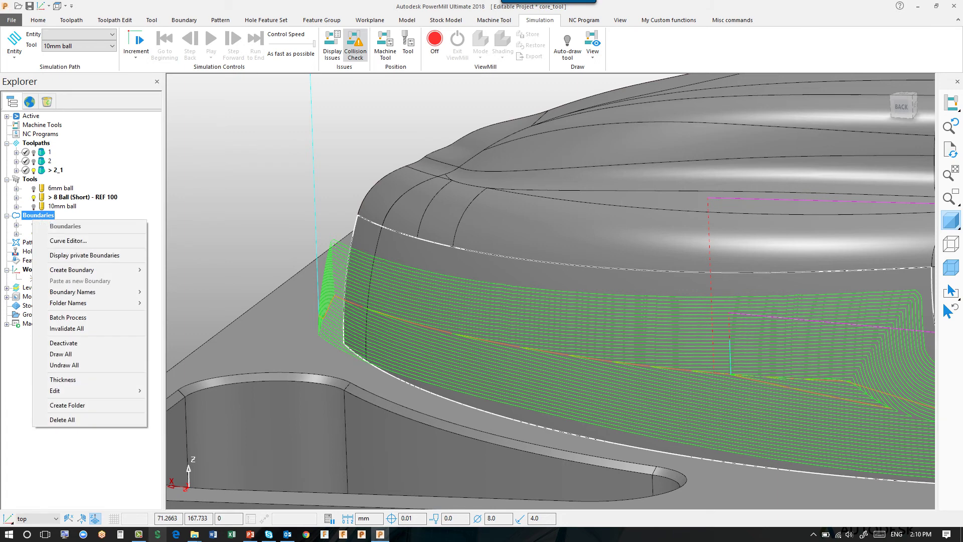
{"action": "mouse_move", "coordinate": [95, 270]}
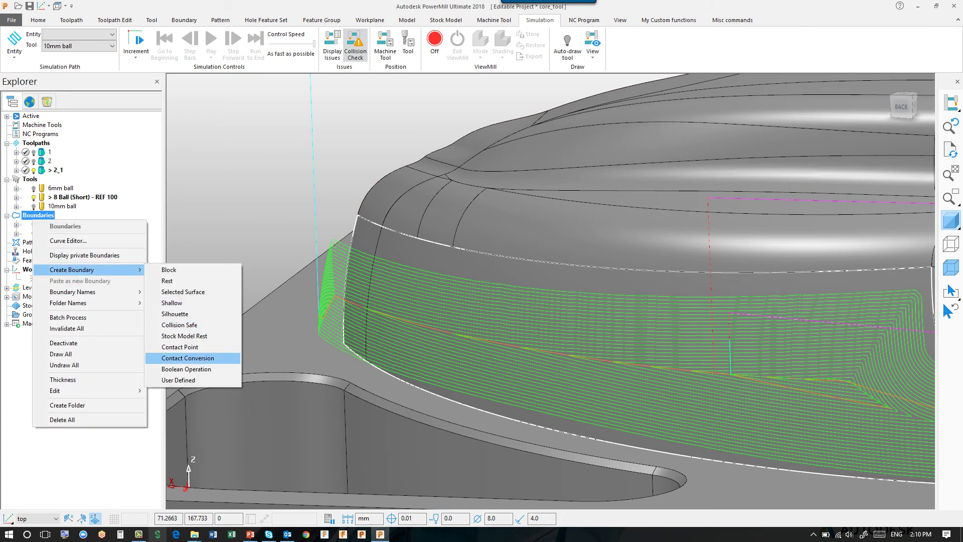
{"action": "left_click", "coordinate": [187, 358]}
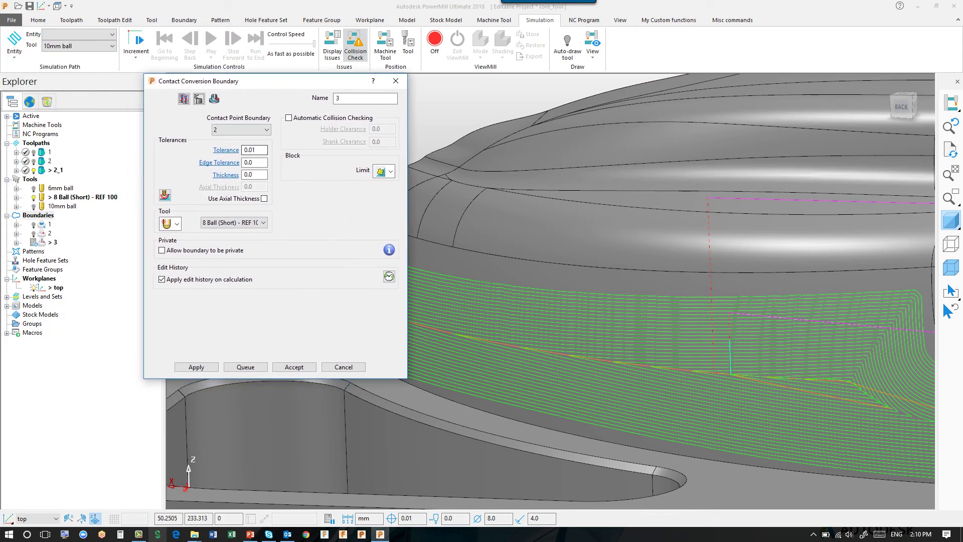
{"action": "left_click", "coordinate": [234, 222]}
{"action": "left_click", "coordinate": [236, 242]}
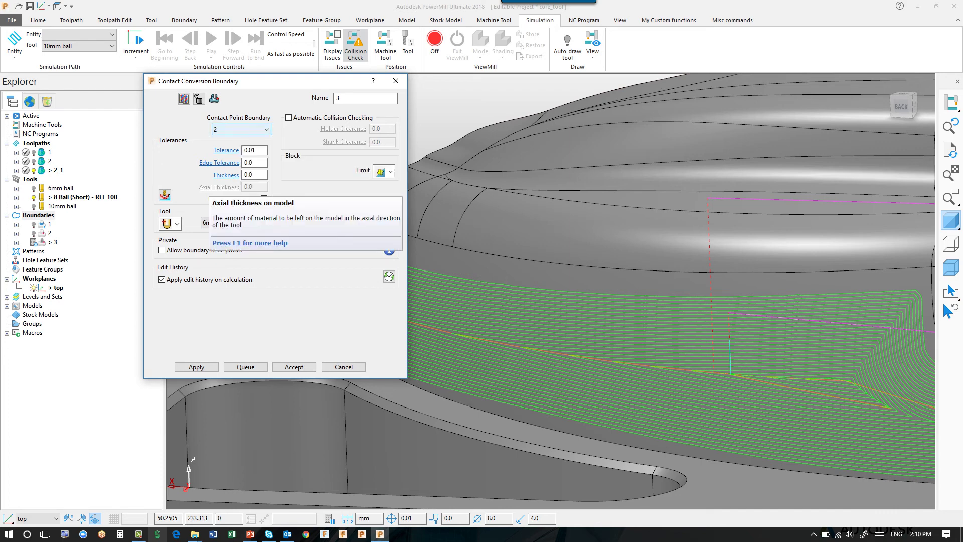
{"action": "left_click", "coordinate": [196, 366]}
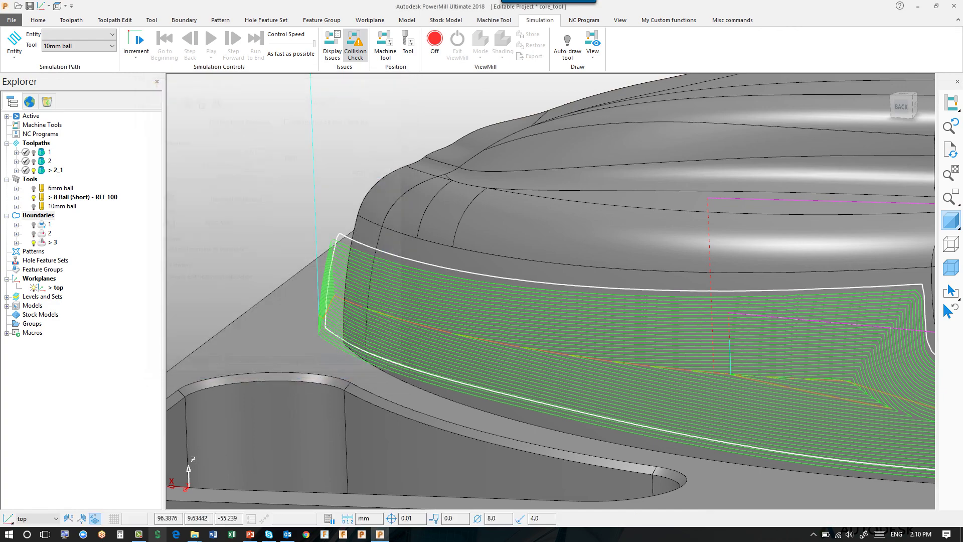
{"action": "middle_click_drag", "start_coordinate": [552, 296], "coordinate": [399, 286]}
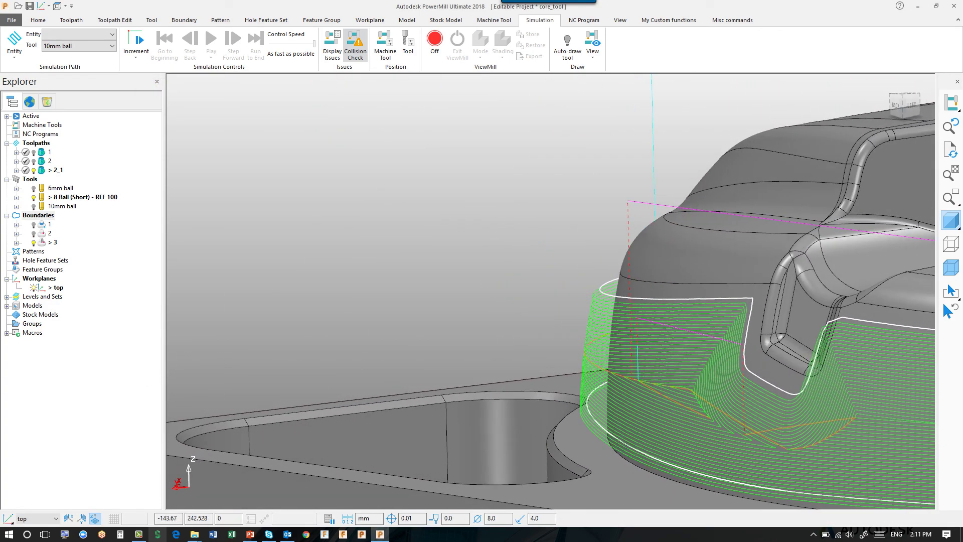